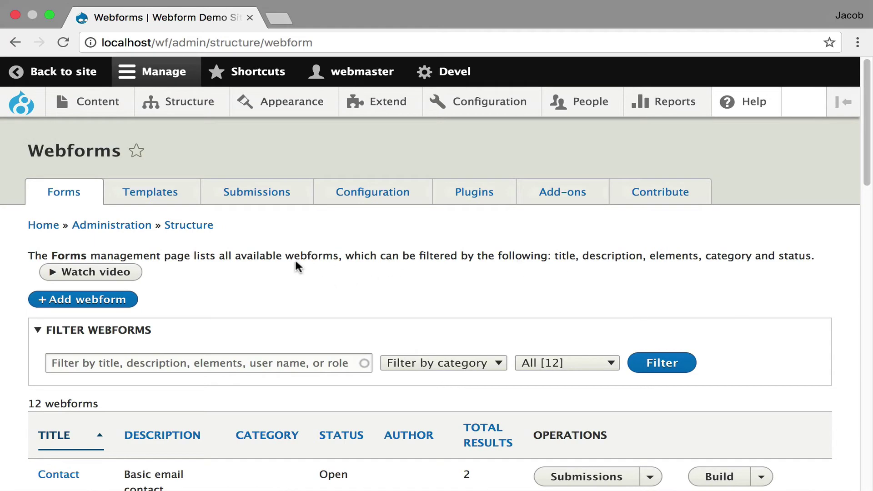
From Block layout, place a block in Sidebar second, filtering by 'web' to choose the Webform block
{"action": "mouse_move", "coordinate": [207, 111]}
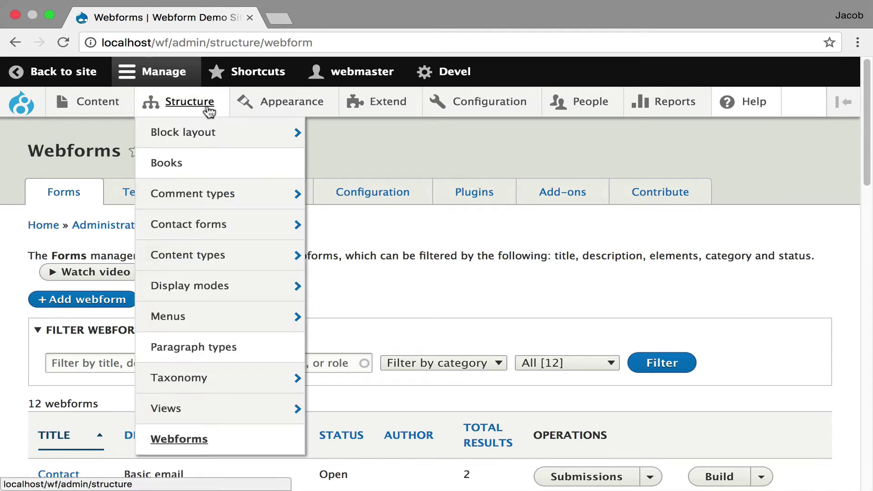
{"action": "left_click", "coordinate": [180, 132]}
{"action": "scroll", "coordinate": [504, 316], "scroll_direction": "down", "scroll_amount": 10}
{"action": "scroll", "coordinate": [381, 317], "scroll_direction": "down", "scroll_amount": 5}
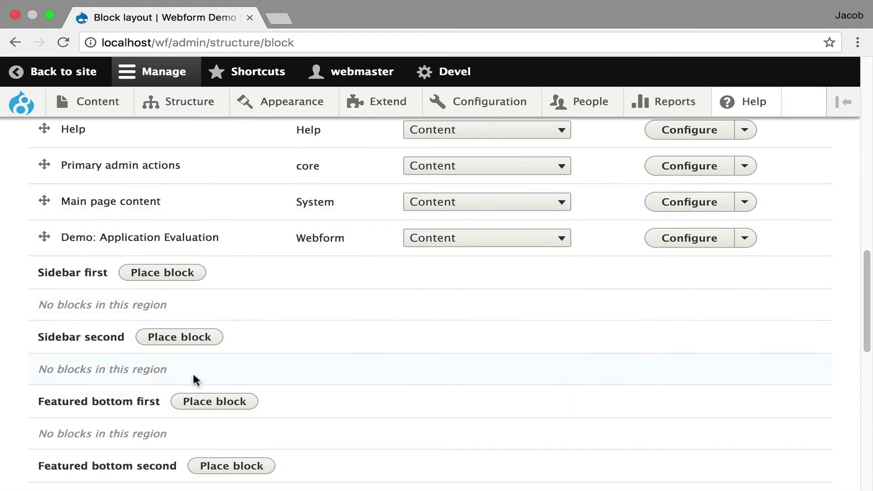
{"action": "left_click", "coordinate": [169, 336]}
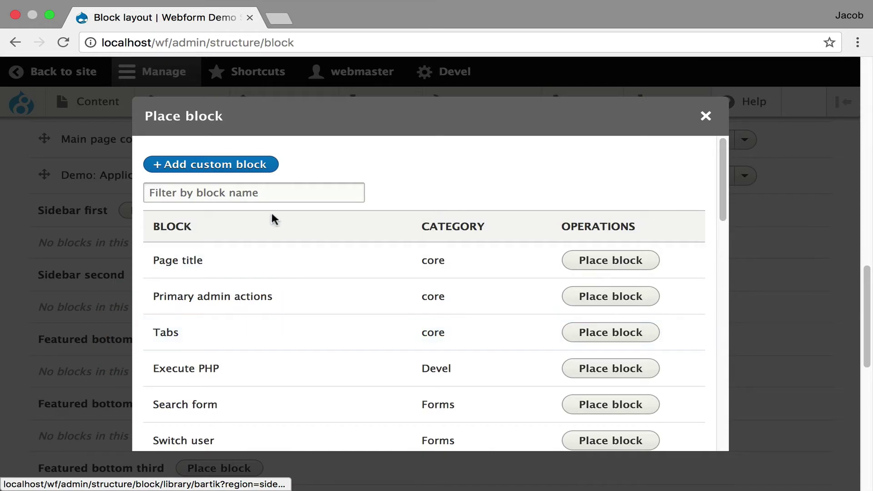
{"action": "left_click", "coordinate": [275, 192]}
{"action": "type", "text": "web"}
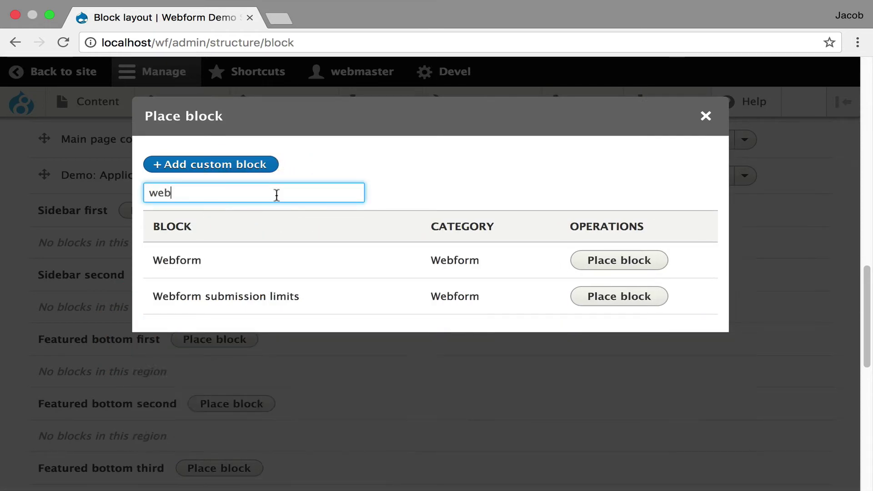
{"action": "left_click", "coordinate": [603, 263]}
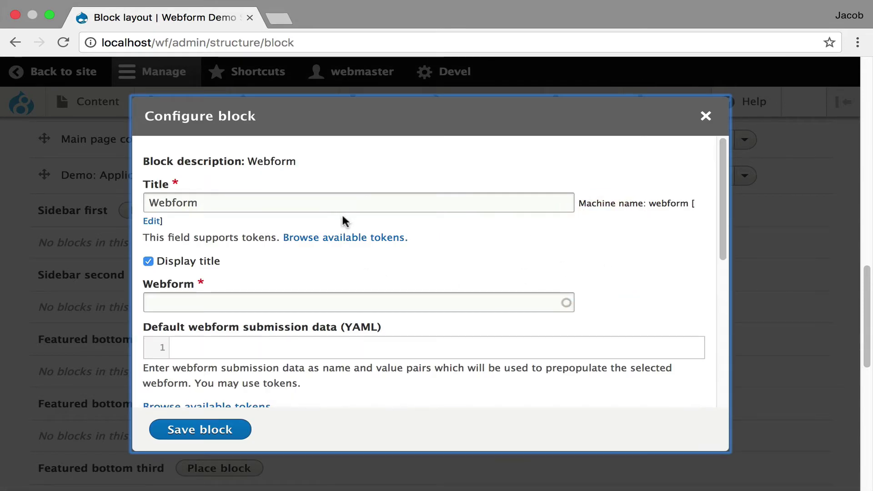
Title the block 'Contact' and set it to show the Contact webform
{"action": "double_click", "coordinate": [355, 197]}
{"action": "type", "text": "Contact"}
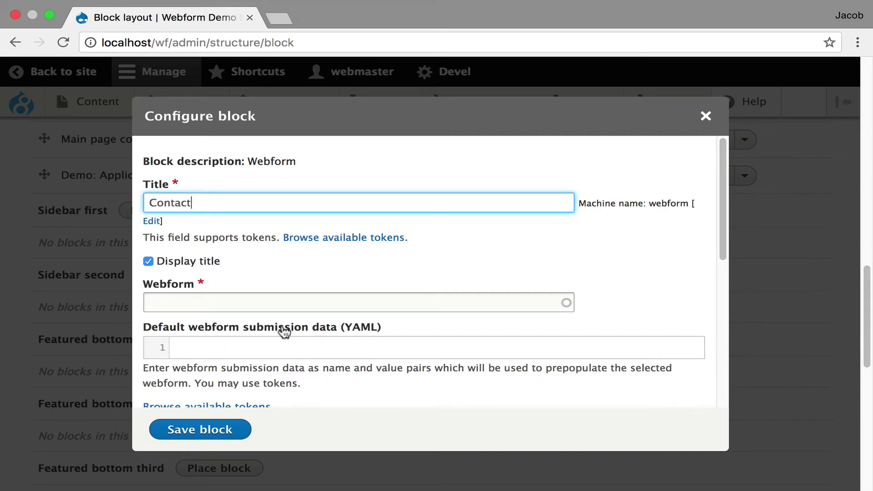
{"action": "left_click", "coordinate": [288, 304]}
{"action": "type", "text": "Contact"}
{"action": "left_click", "coordinate": [252, 322]}
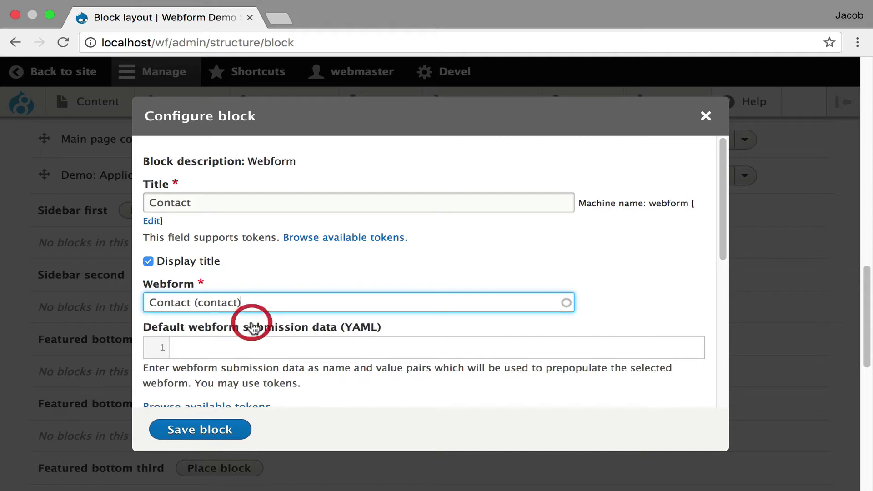
Review the Pages, Roles and Webform visibility settings without selecting any webform
{"action": "scroll", "coordinate": [246, 350], "scroll_direction": "down", "scroll_amount": 3}
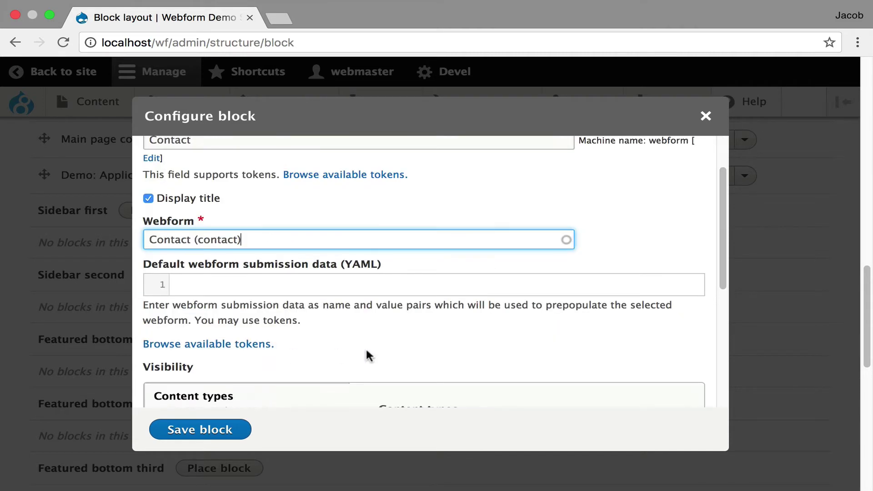
{"action": "scroll", "coordinate": [368, 354], "scroll_direction": "down", "scroll_amount": 2}
{"action": "scroll", "coordinate": [368, 355], "scroll_direction": "down", "scroll_amount": 3}
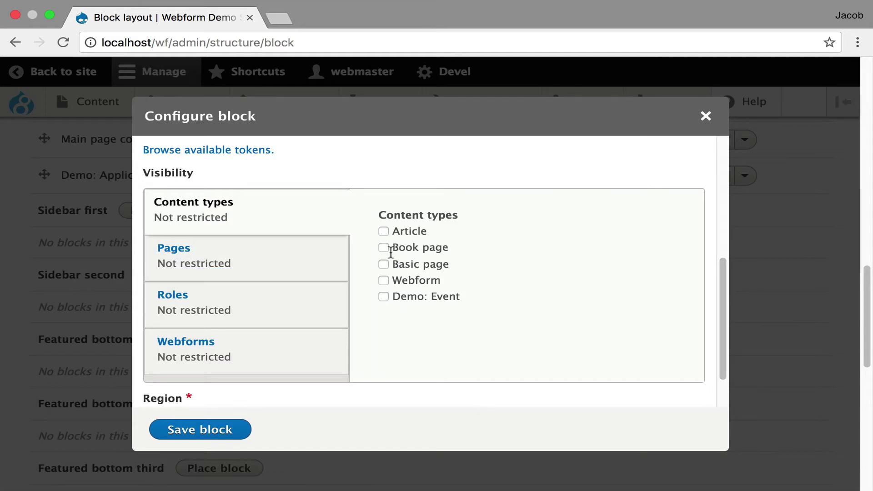
{"action": "left_click", "coordinate": [306, 269]}
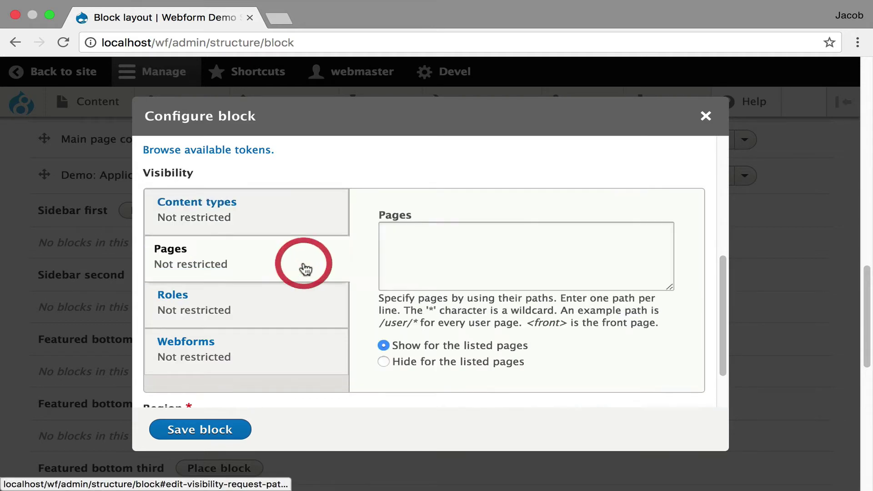
{"action": "left_click", "coordinate": [295, 299]}
{"action": "left_click", "coordinate": [279, 351]}
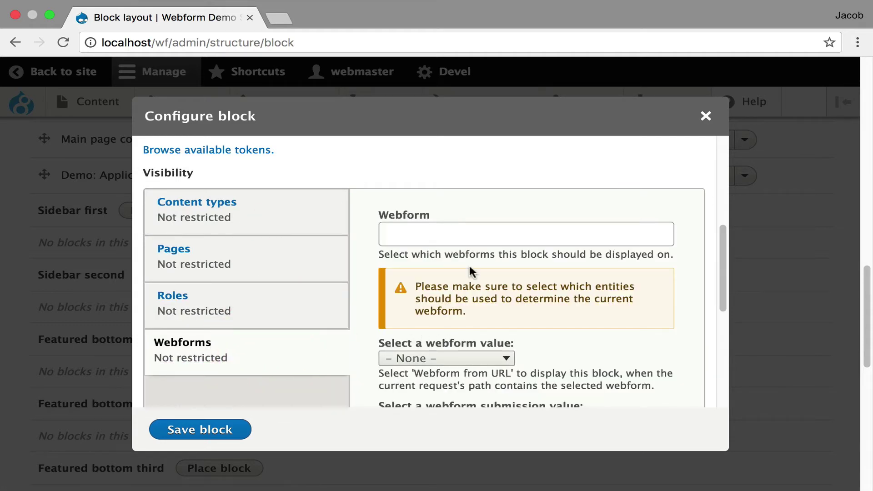
{"action": "left_click", "coordinate": [487, 235]}
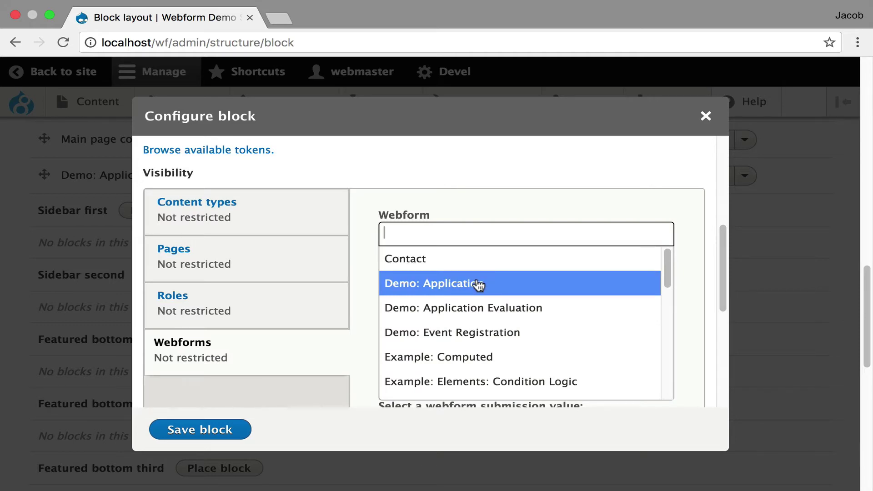
{"action": "left_click", "coordinate": [512, 207]}
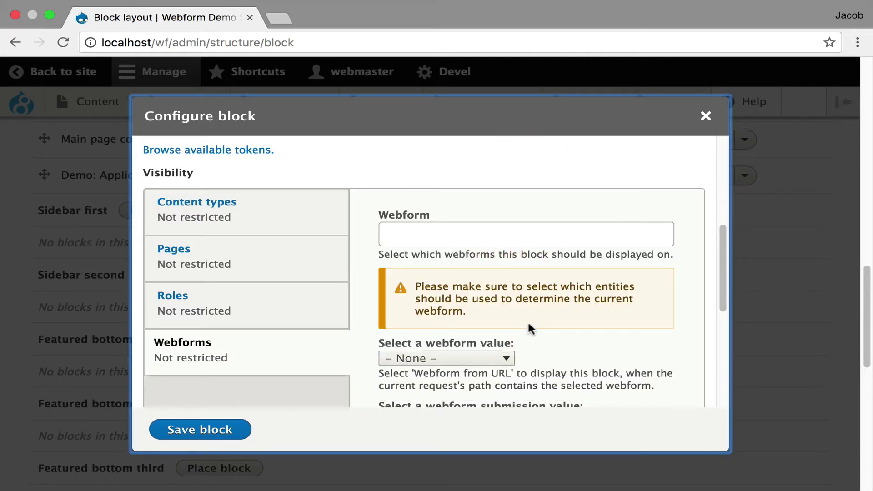
Leave the webform and submission values at None and save the Contact block in Sidebar second
{"action": "scroll", "coordinate": [529, 329], "scroll_direction": "down", "scroll_amount": 3}
{"action": "left_click", "coordinate": [485, 236]}
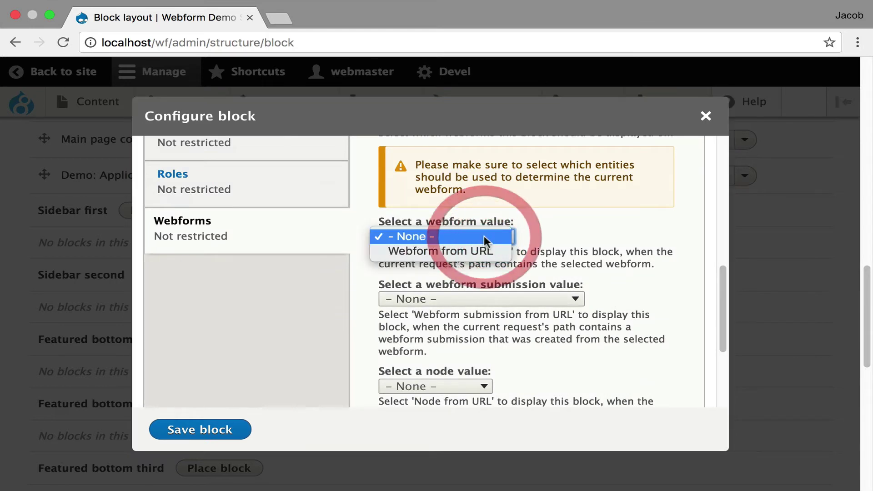
{"action": "left_click", "coordinate": [587, 231]}
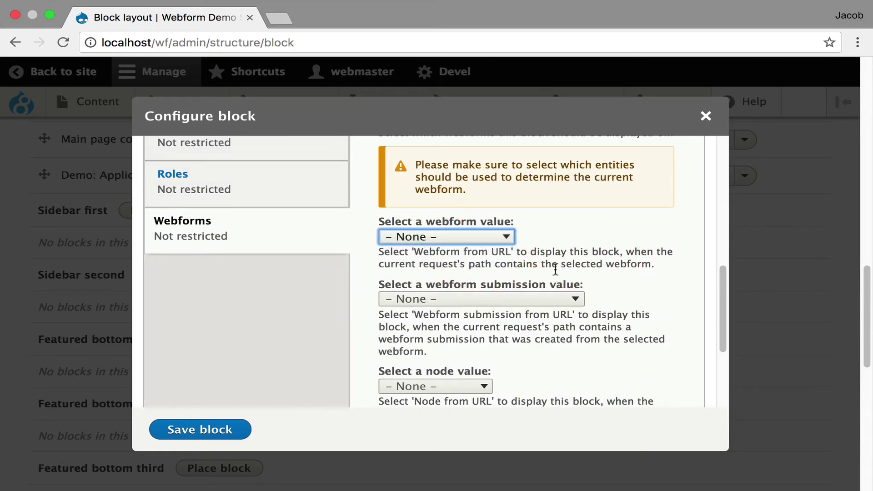
{"action": "left_click", "coordinate": [541, 301]}
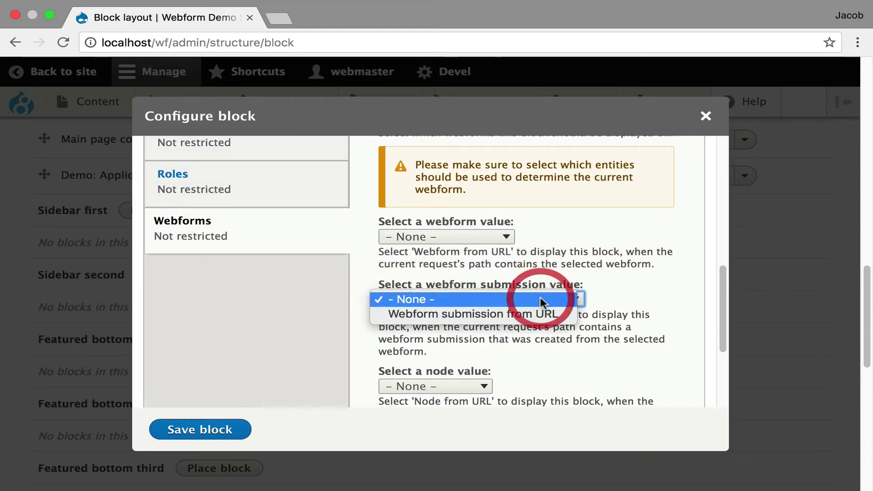
{"action": "left_click", "coordinate": [526, 345]}
{"action": "scroll", "coordinate": [526, 346], "scroll_direction": "up", "scroll_amount": 2}
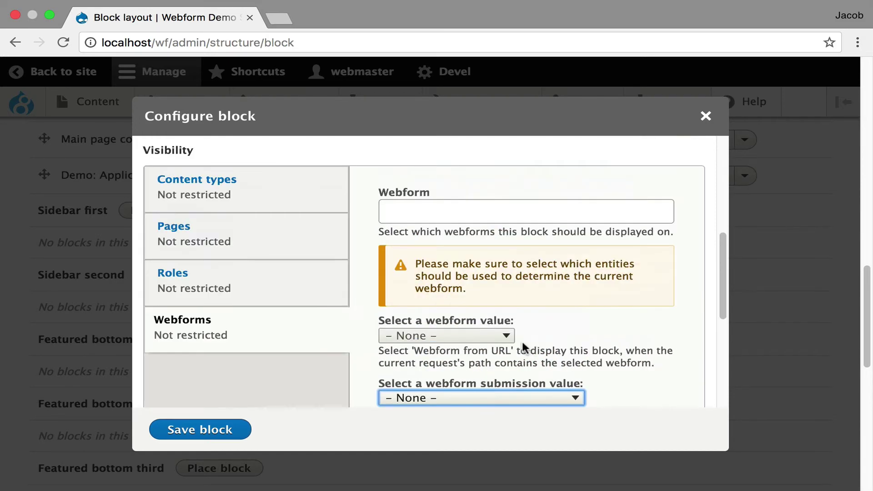
{"action": "scroll", "coordinate": [523, 342], "scroll_direction": "up", "scroll_amount": 2}
{"action": "left_click", "coordinate": [533, 332]}
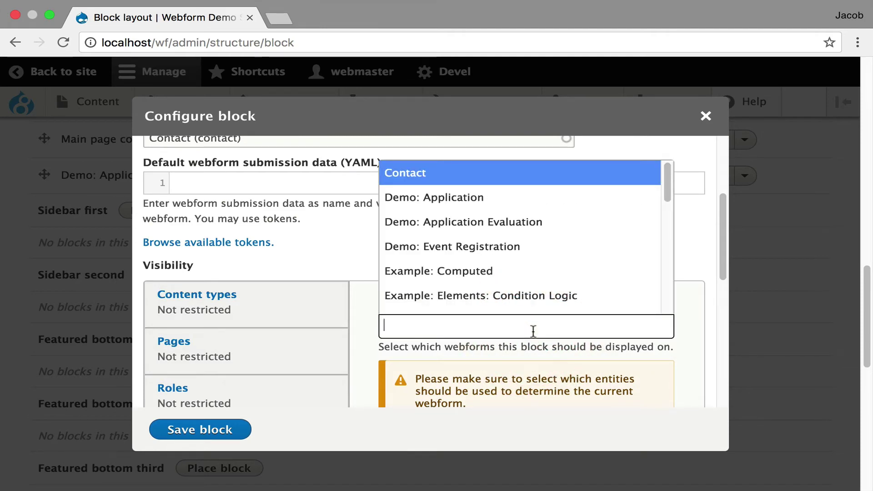
{"action": "left_click", "coordinate": [544, 374]}
{"action": "scroll", "coordinate": [543, 374], "scroll_direction": "down", "scroll_amount": 10}
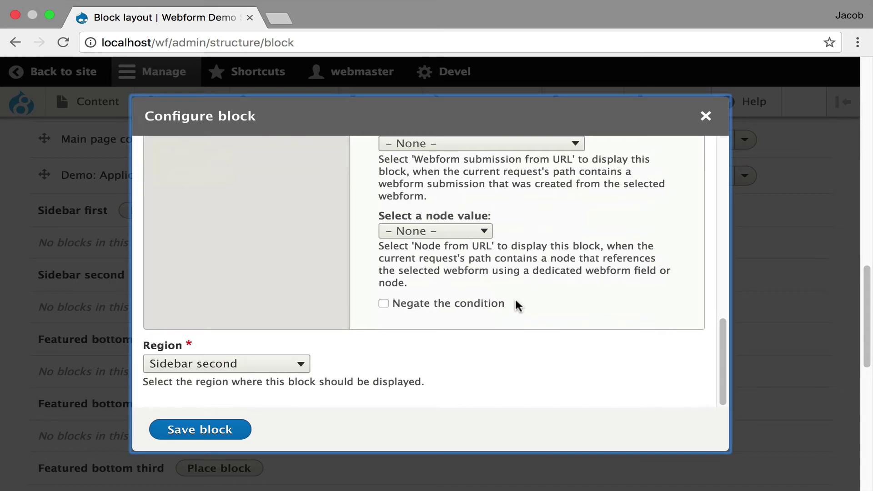
{"action": "left_click", "coordinate": [220, 432]}
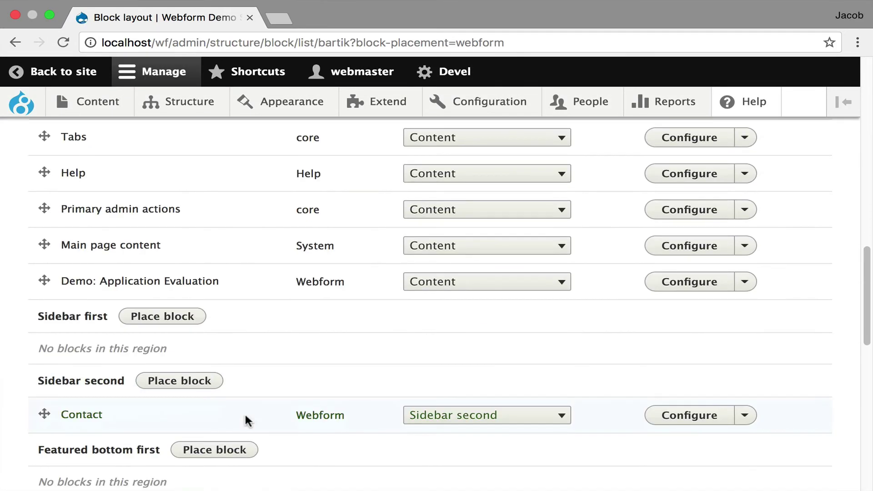
{"action": "scroll", "coordinate": [246, 421], "scroll_direction": "up", "scroll_amount": 10}
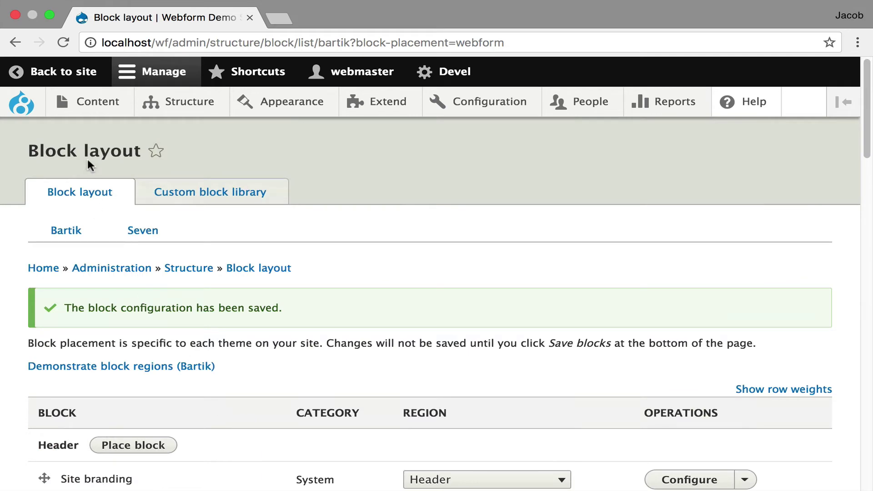
Submit the sidebar Contact form from the home page with subject 'dssdaads' and message 'sadsad'
{"action": "mouse_move", "coordinate": [12, 108]}
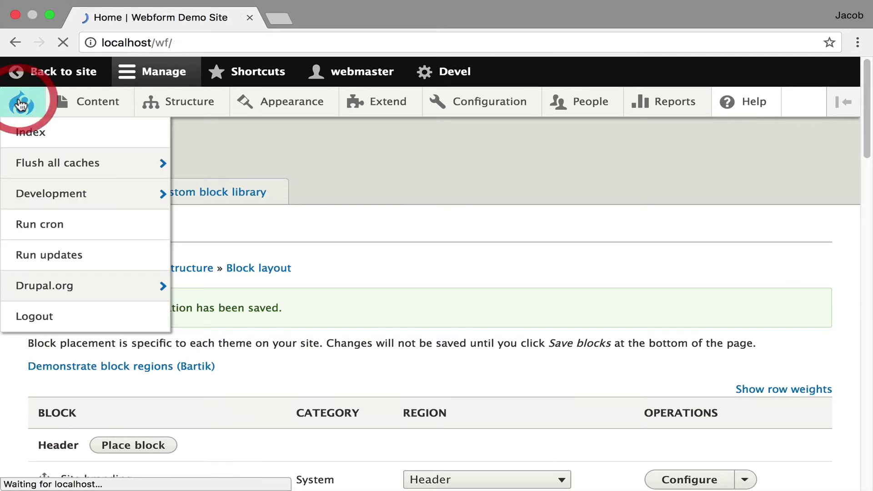
{"action": "left_click", "coordinate": [37, 73]}
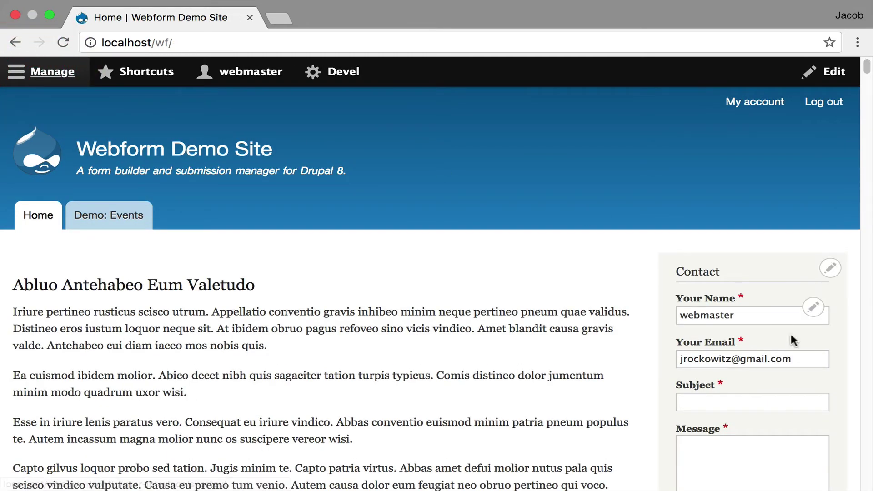
{"action": "left_click", "coordinate": [701, 398]}
{"action": "type", "text": "dssdaads"}
{"action": "left_click", "coordinate": [706, 437]}
{"action": "type", "text": "sadsad"}
{"action": "scroll", "coordinate": [641, 291], "scroll_direction": "down", "scroll_amount": 7}
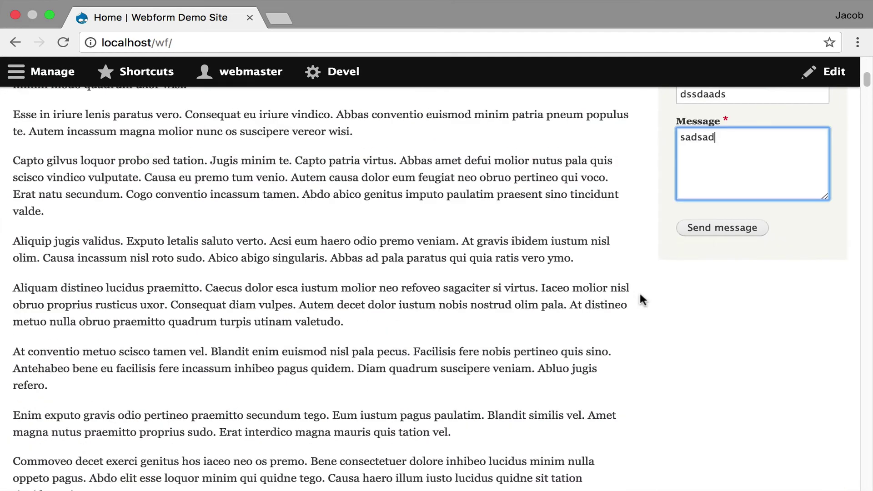
{"action": "left_click", "coordinate": [732, 229]}
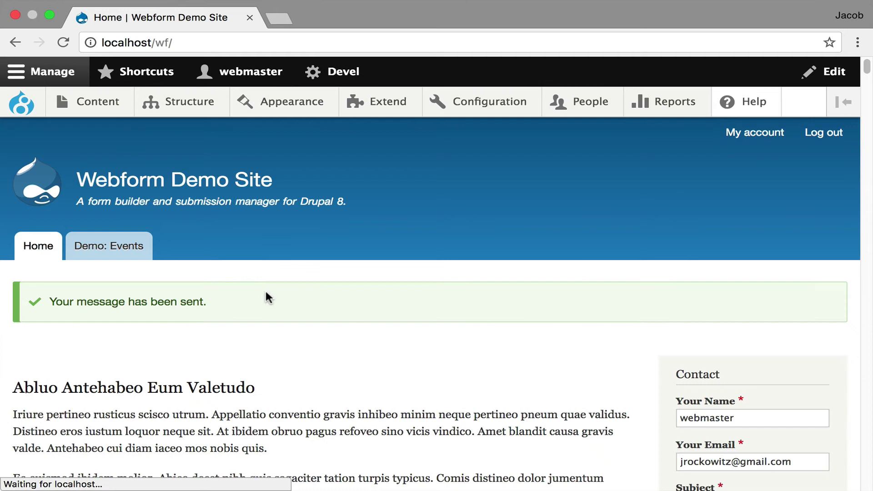
Submit the Contact form from the Abluo Antehabeo Eum Valetudo article with 'sdfdsf' and 'dsfdsf'
{"action": "left_click", "coordinate": [224, 389]}
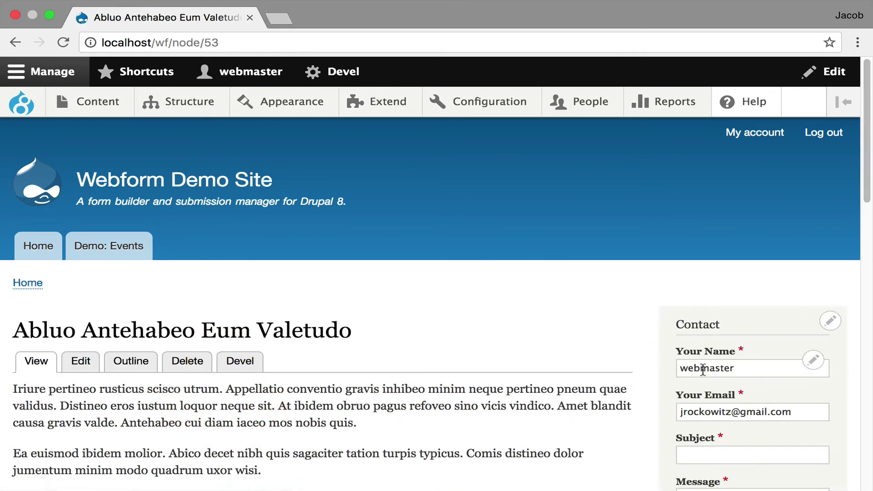
{"action": "left_click", "coordinate": [714, 453]}
{"action": "type", "text": "sdfdsf"}
{"action": "scroll", "coordinate": [707, 299], "scroll_direction": "down", "scroll_amount": 5}
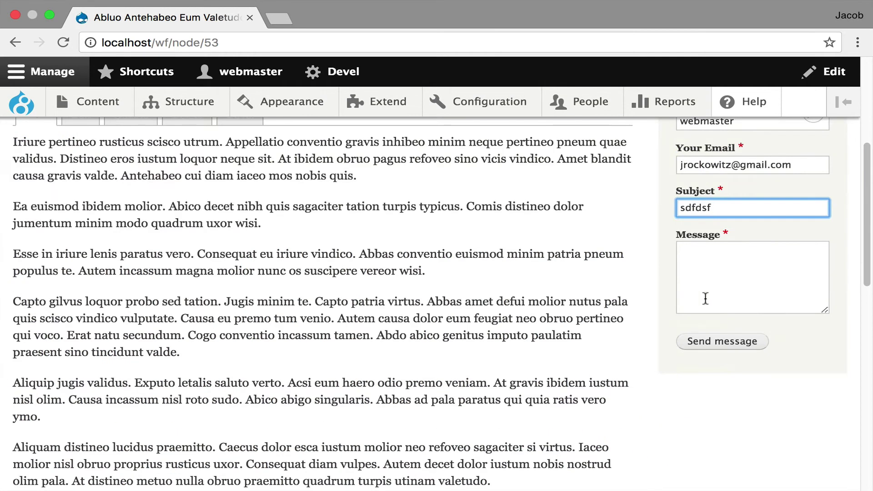
{"action": "left_click", "coordinate": [707, 298]}
{"action": "type", "text": "dsfdsf"}
{"action": "scroll", "coordinate": [298, 293], "scroll_direction": "down", "scroll_amount": 4}
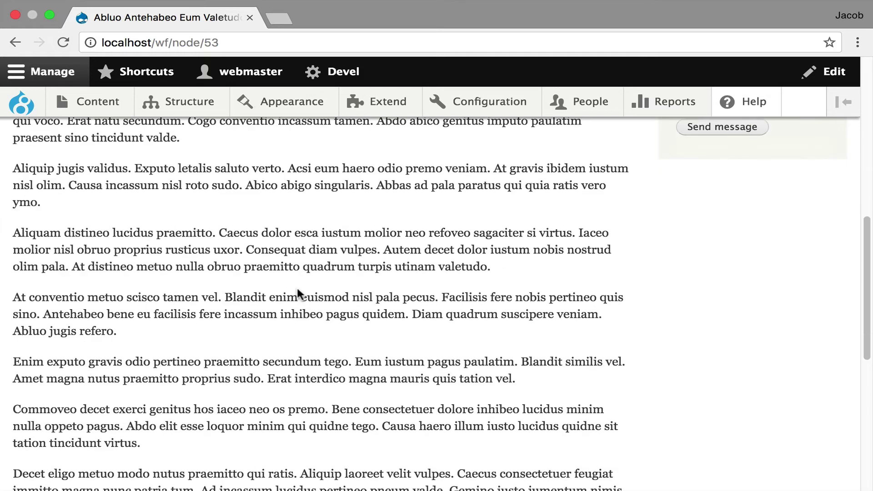
{"action": "scroll", "coordinate": [301, 273], "scroll_direction": "up", "scroll_amount": 10}
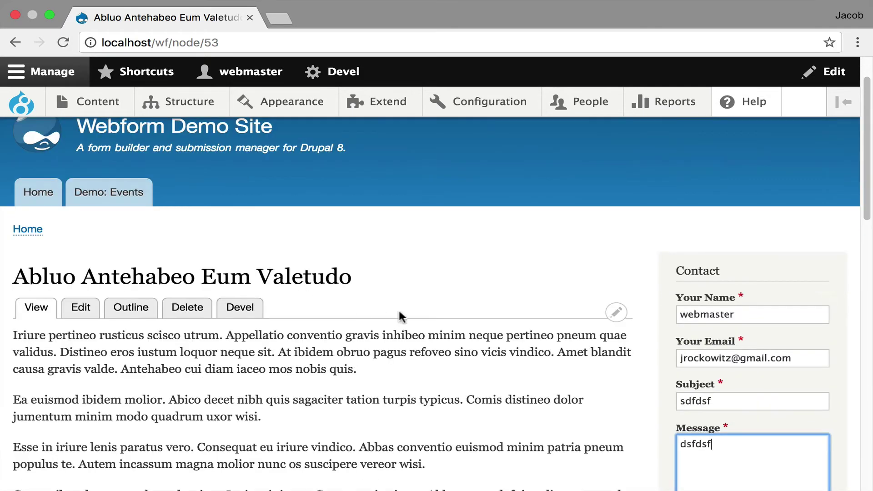
{"action": "scroll", "coordinate": [523, 346], "scroll_direction": "down", "scroll_amount": 2}
{"action": "left_click", "coordinate": [712, 422]}
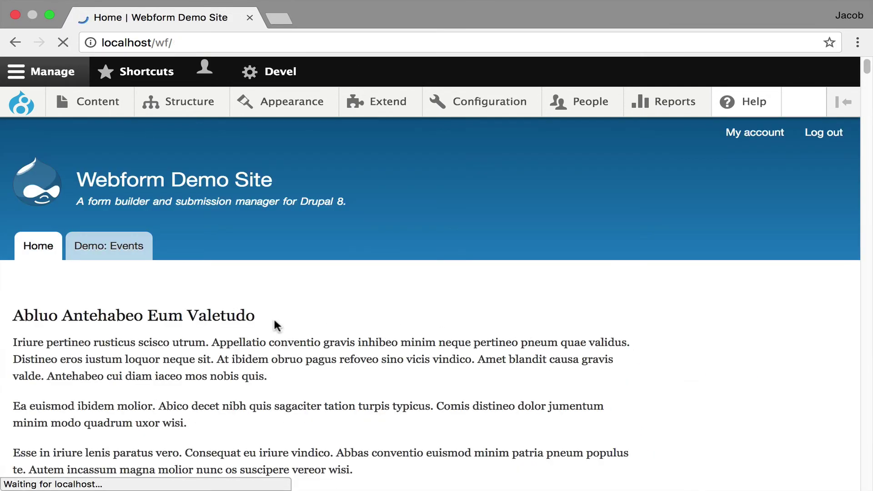
Submit the Contact form from the Autem Fere Genitus article with 'assad' and 'sadsad'
{"action": "left_click", "coordinate": [38, 245]}
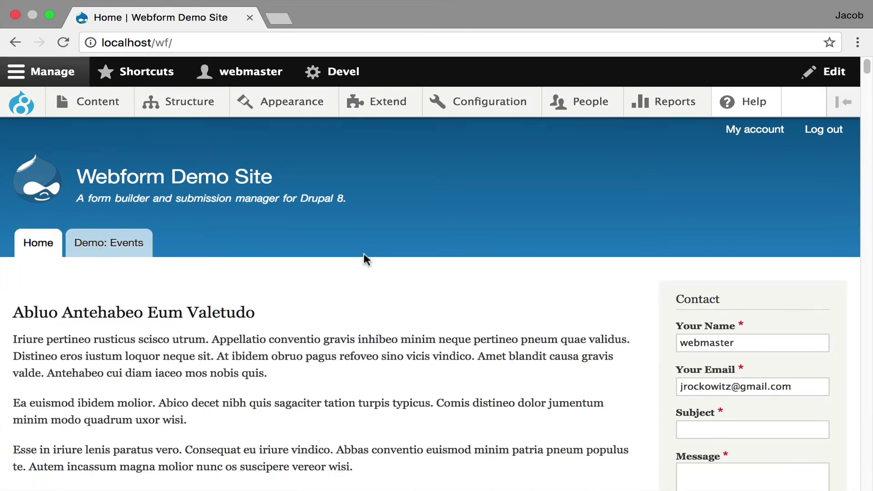
{"action": "scroll", "coordinate": [367, 260], "scroll_direction": "down", "scroll_amount": 15}
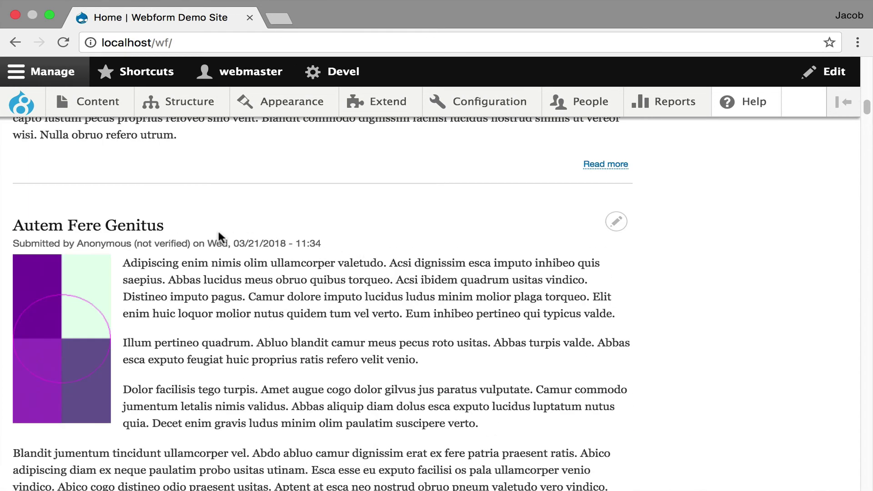
{"action": "left_click", "coordinate": [137, 226]}
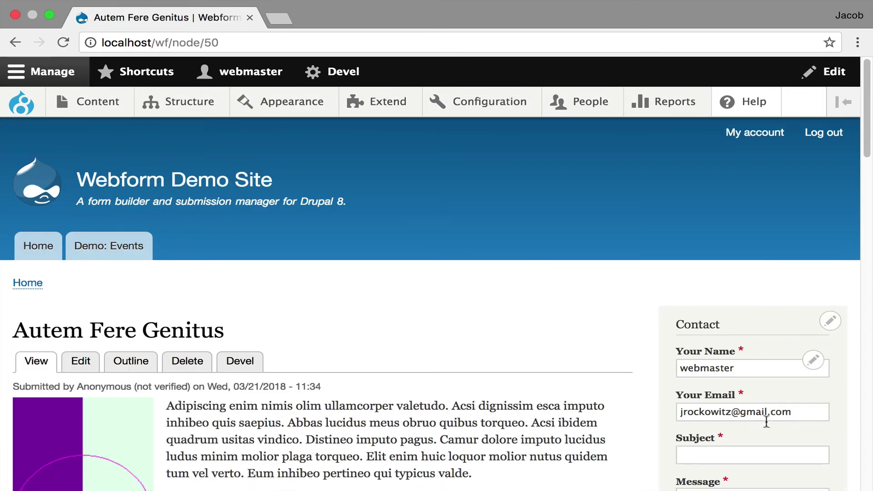
{"action": "left_click", "coordinate": [729, 446]}
{"action": "type", "text": "assad"}
{"action": "scroll", "coordinate": [540, 325], "scroll_direction": "down", "scroll_amount": 5}
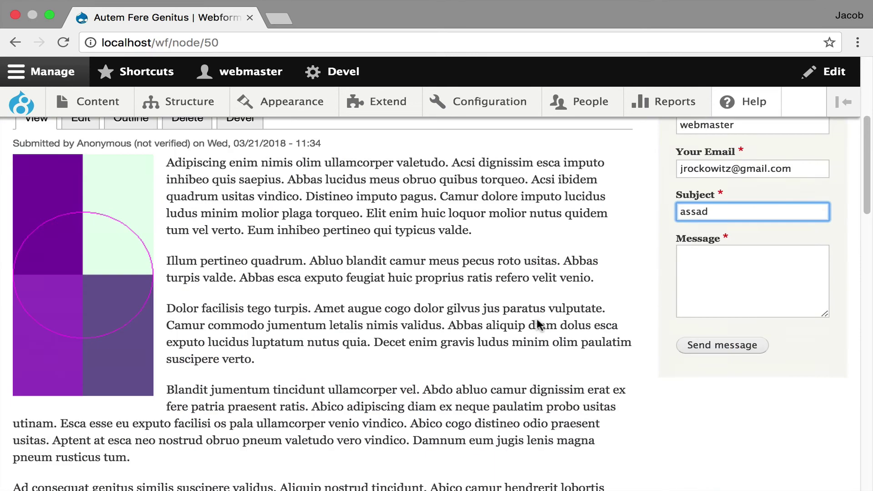
{"action": "left_click", "coordinate": [722, 268]}
{"action": "type", "text": "sadsad"}
{"action": "left_click", "coordinate": [720, 345]}
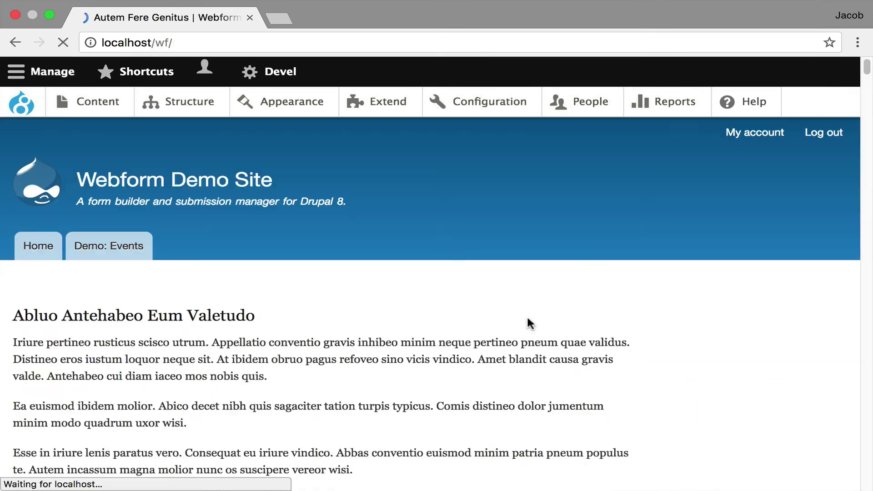
{"action": "scroll", "coordinate": [796, 337], "scroll_direction": "down", "scroll_amount": 3}
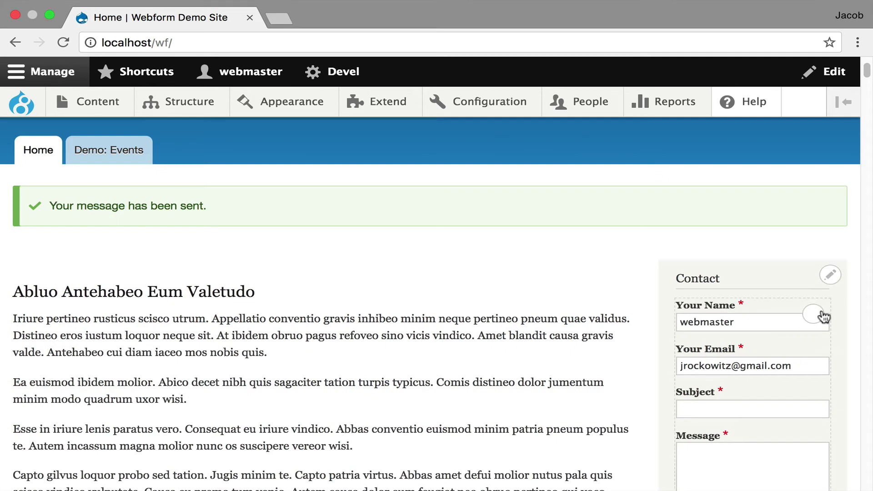
{"action": "left_click", "coordinate": [814, 313]}
Open the Contact webform's Results and scroll to the submissions table showing each Submitted to page
{"action": "left_click", "coordinate": [803, 338]}
{"action": "scroll", "coordinate": [415, 273], "scroll_direction": "down", "scroll_amount": 5}
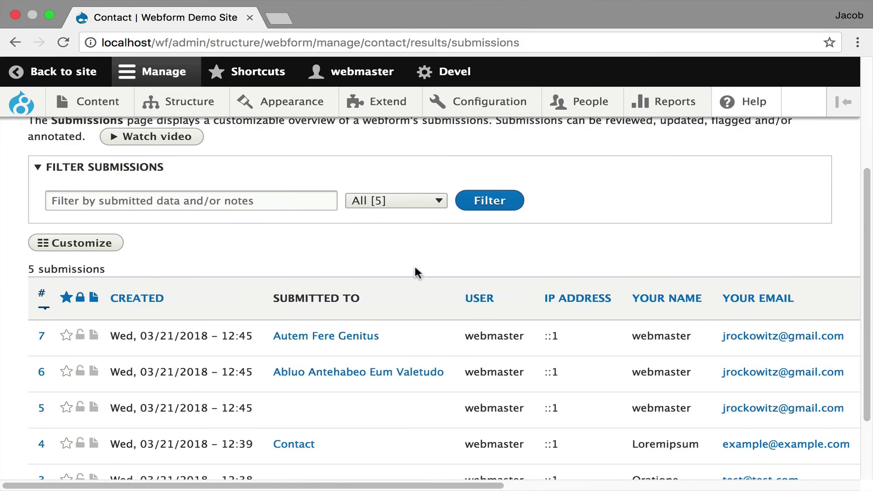
{"action": "scroll", "coordinate": [415, 273], "scroll_direction": "down", "scroll_amount": 2}
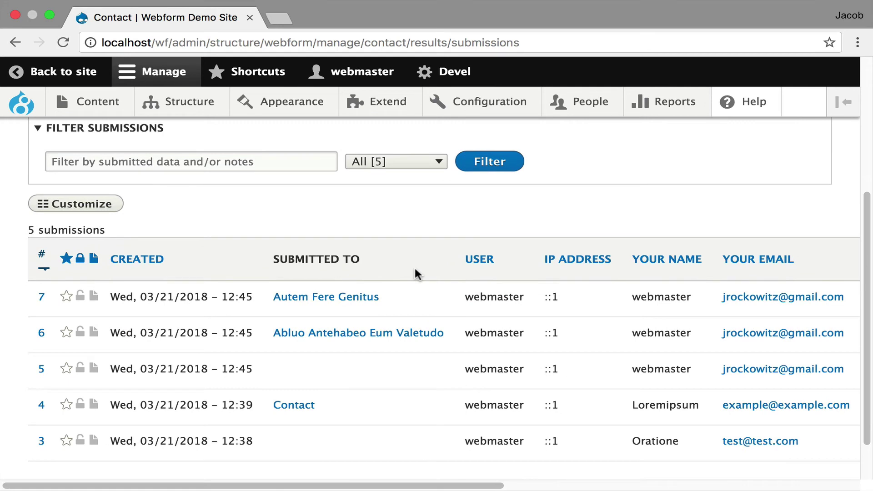